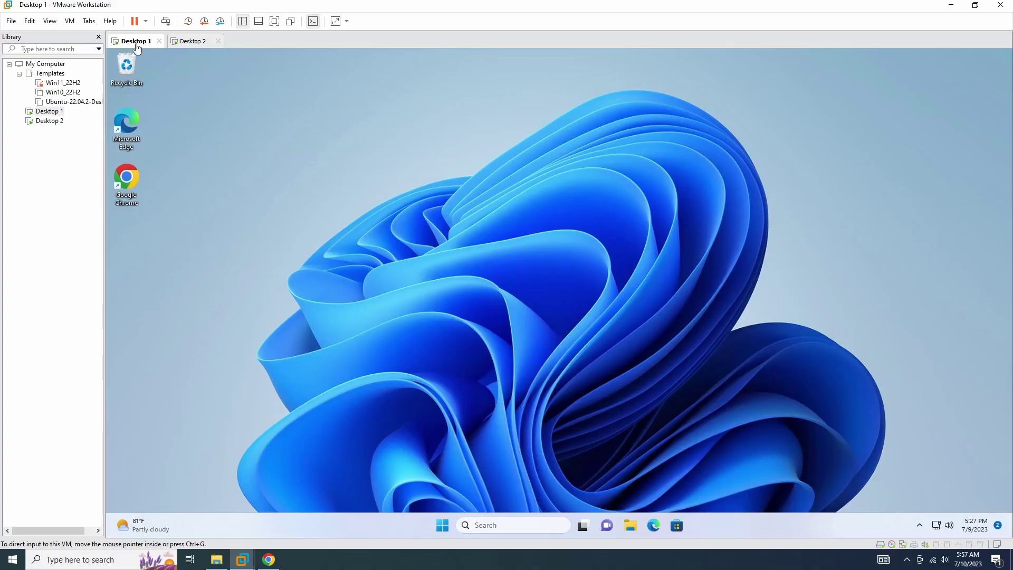
# Step: In Chrome, download the 64-bit Windows TightVNC installer from tightvnc.com/download.php
pyautogui.click(193, 47)
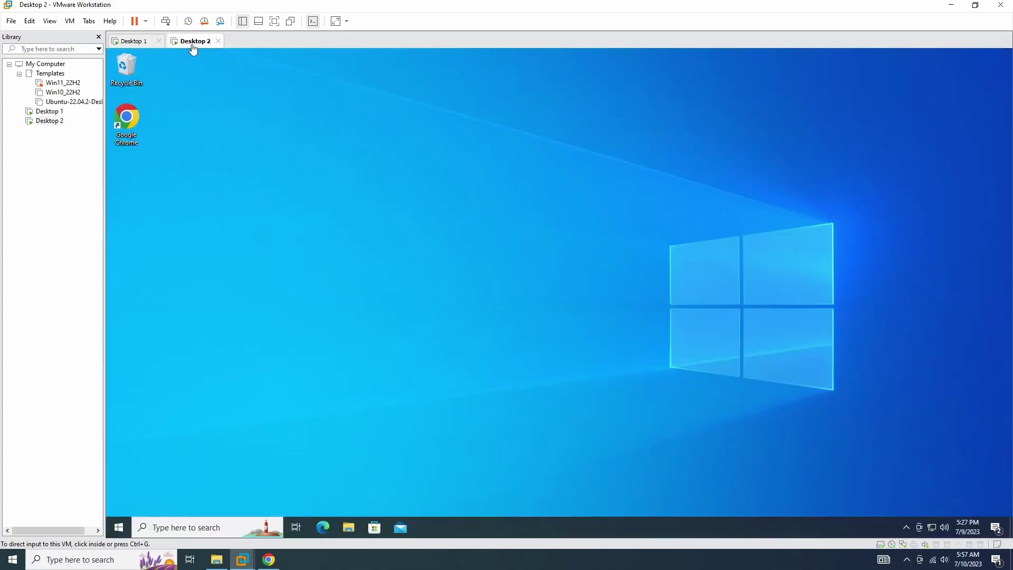
pyautogui.click(140, 45)
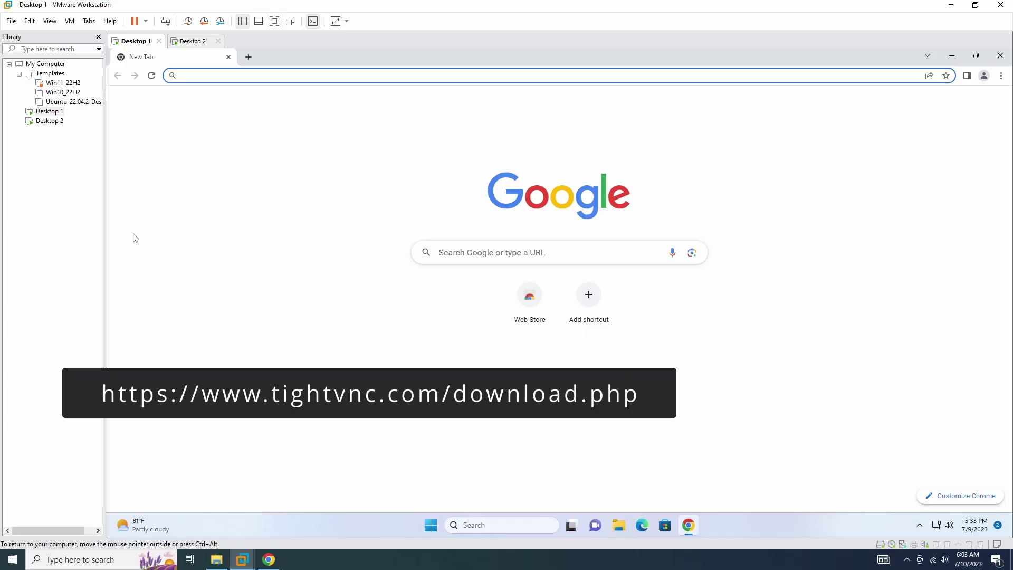
pyautogui.write('http://tightvnc.com/download.php')
pyautogui.press('Return')
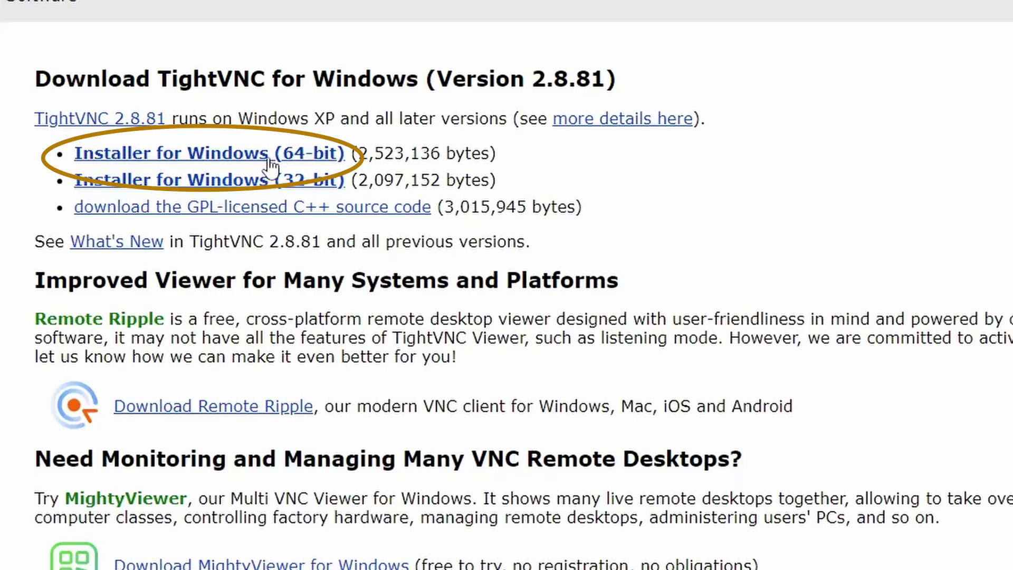
pyautogui.click(269, 160)
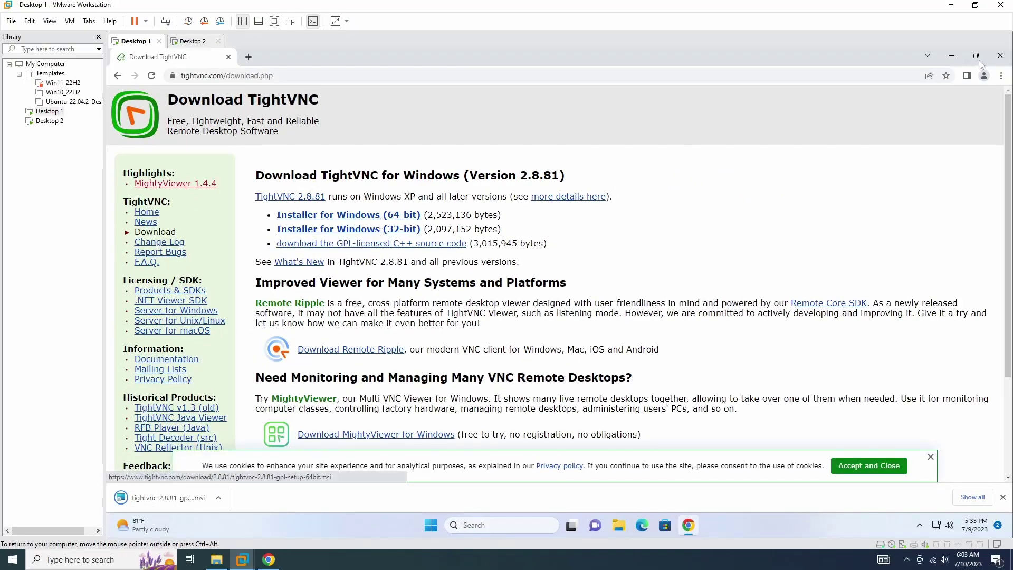
# Step: Close Chrome and launch the TightVNC installer from the Downloads folder
pyautogui.click(1000, 55)
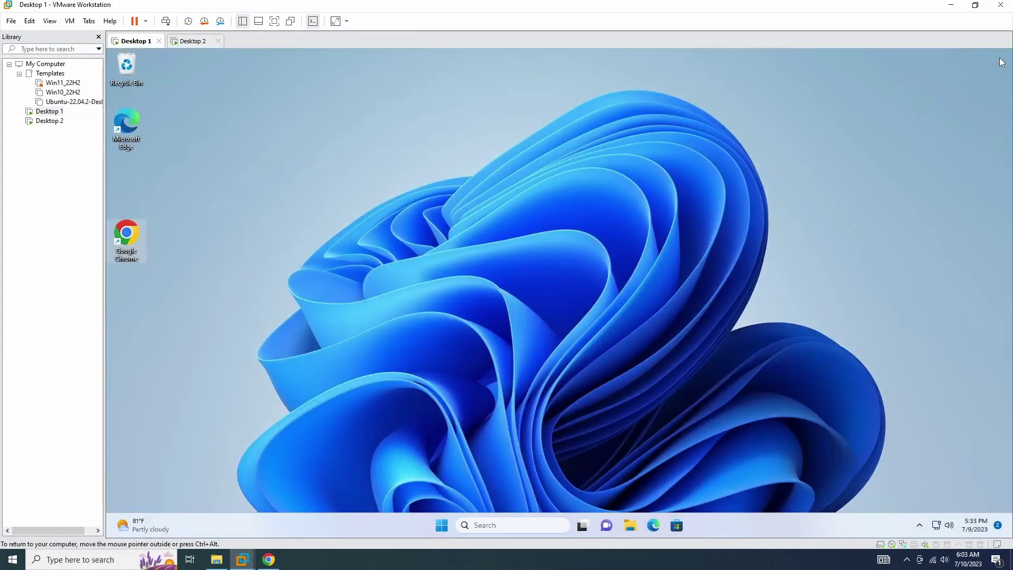
pyautogui.click(628, 525)
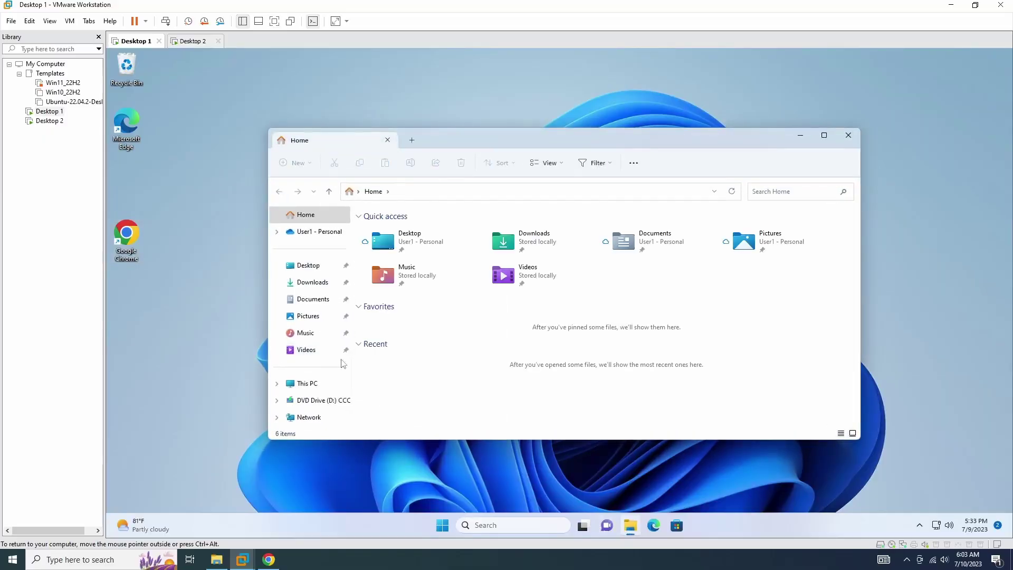
pyautogui.click(312, 282)
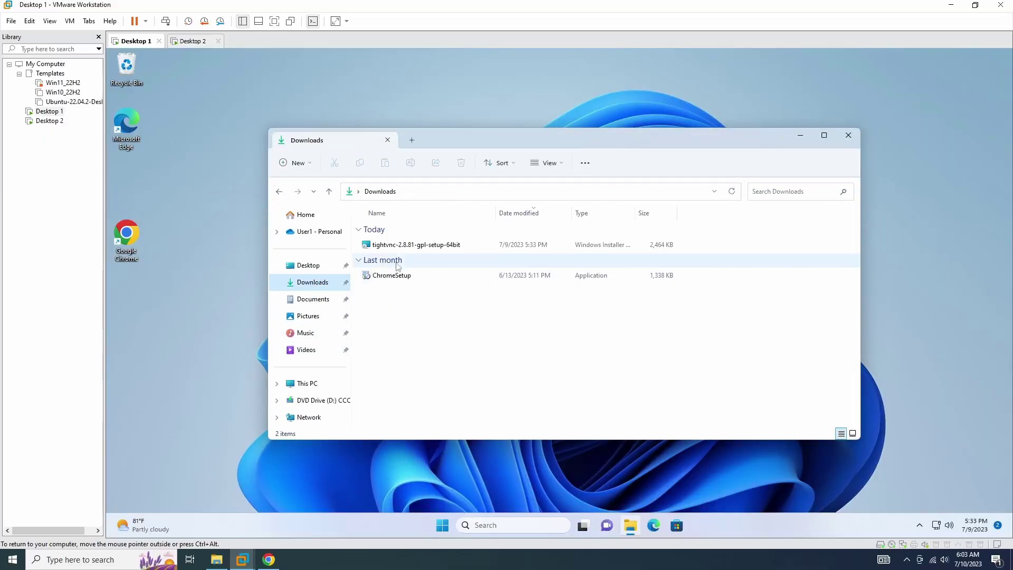
pyautogui.doubleClick(412, 245)
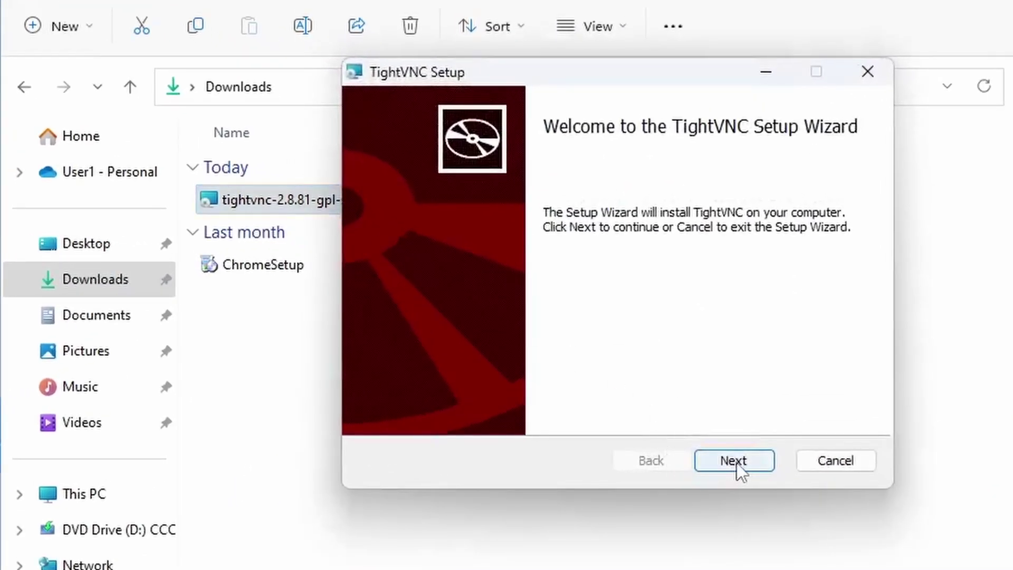
# Step: Accept the licence and run a Typical TightVNC installation, approving the administrator prompt
pyautogui.click(737, 463)
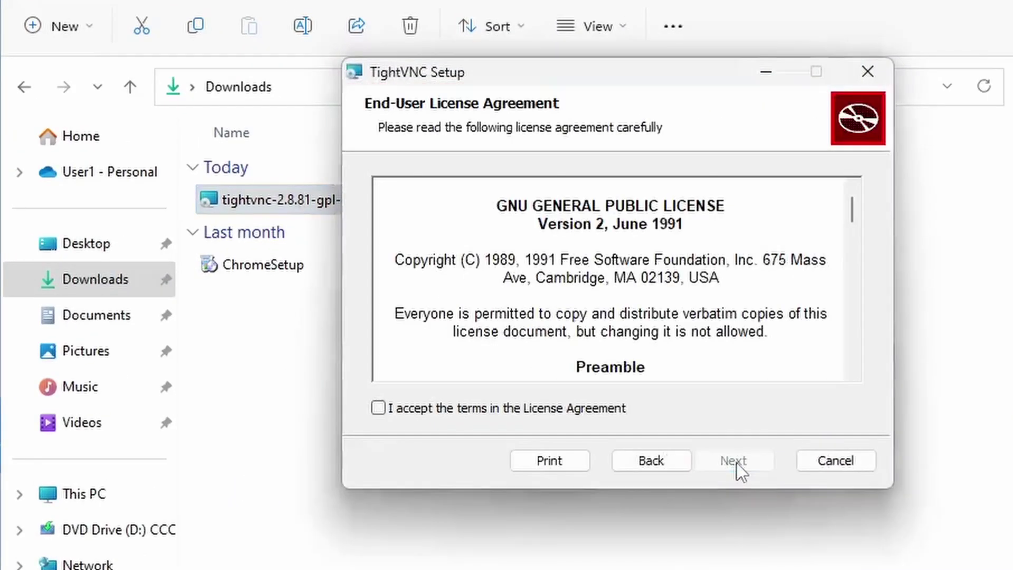
pyautogui.click(586, 413)
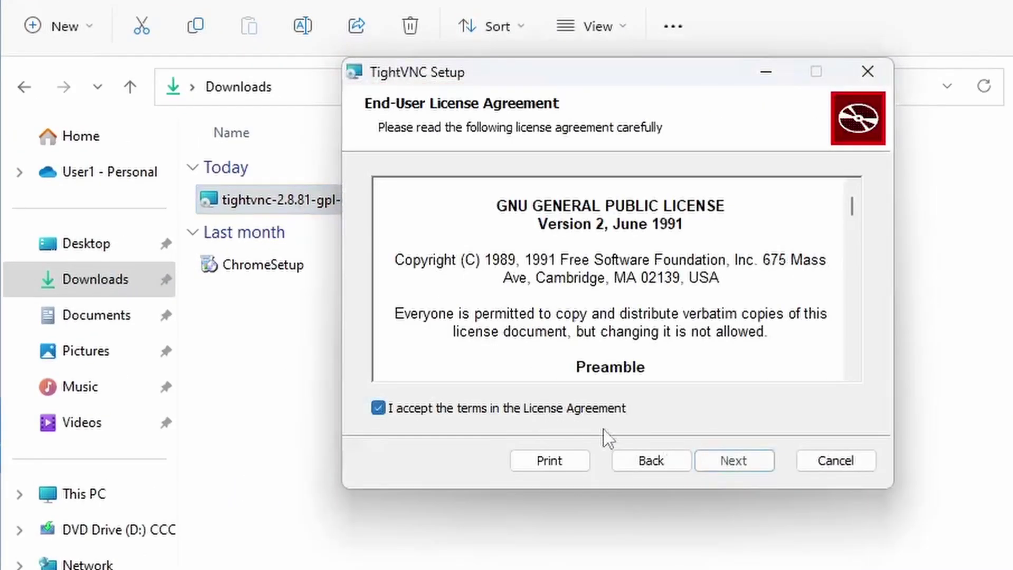
pyautogui.click(723, 464)
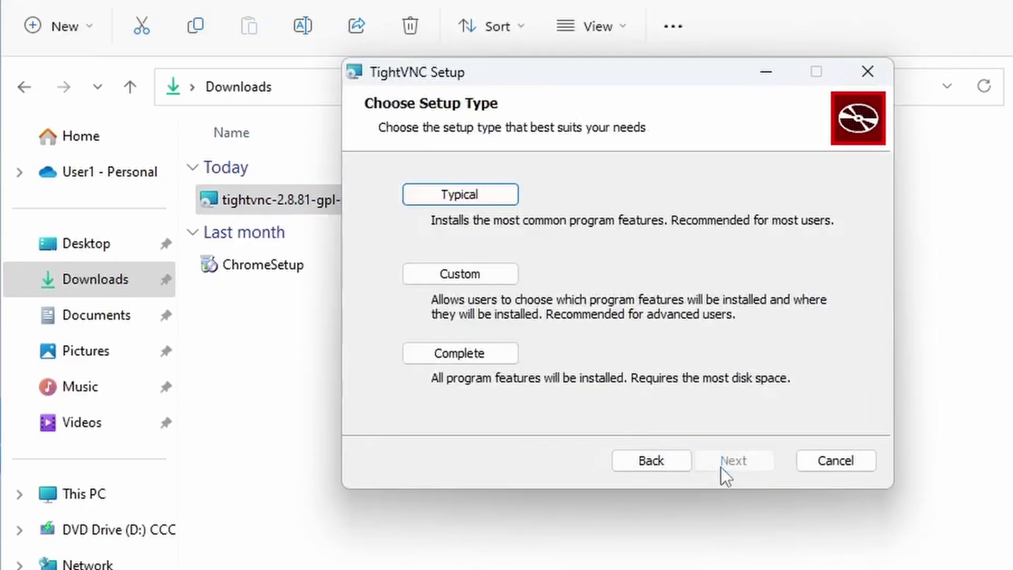
pyautogui.click(469, 199)
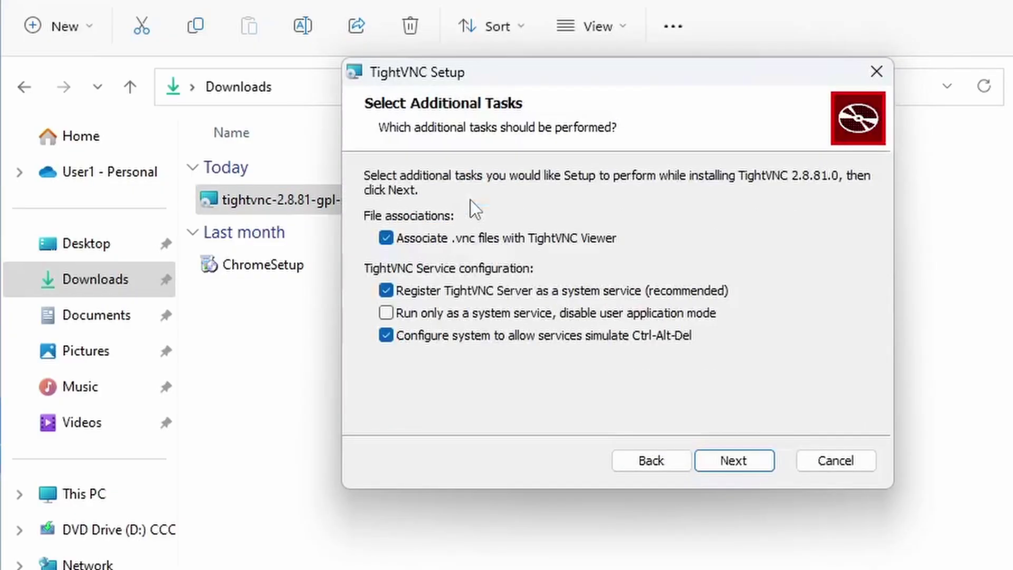
pyautogui.click(727, 464)
pyautogui.click(727, 464)
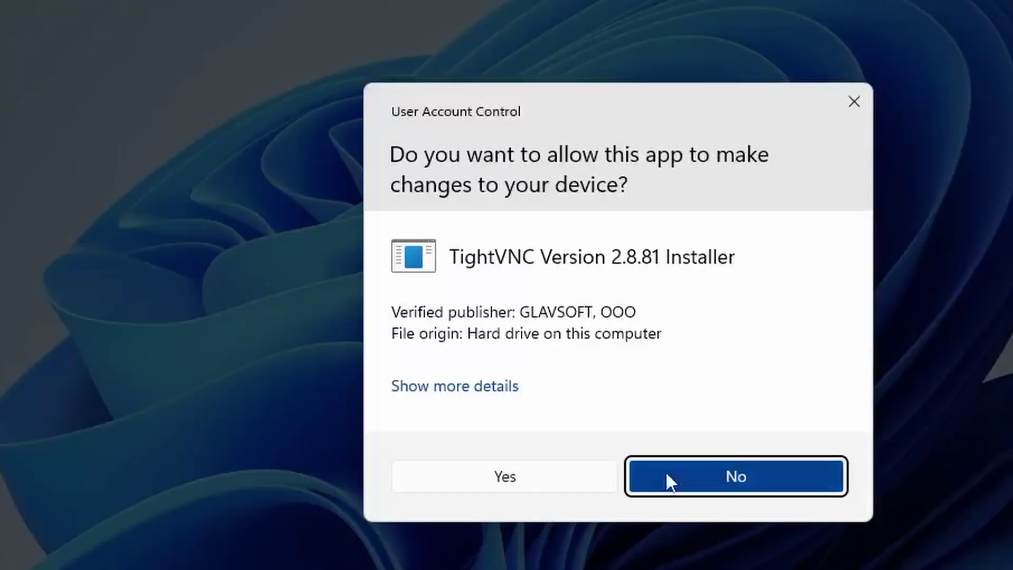
pyautogui.click(567, 482)
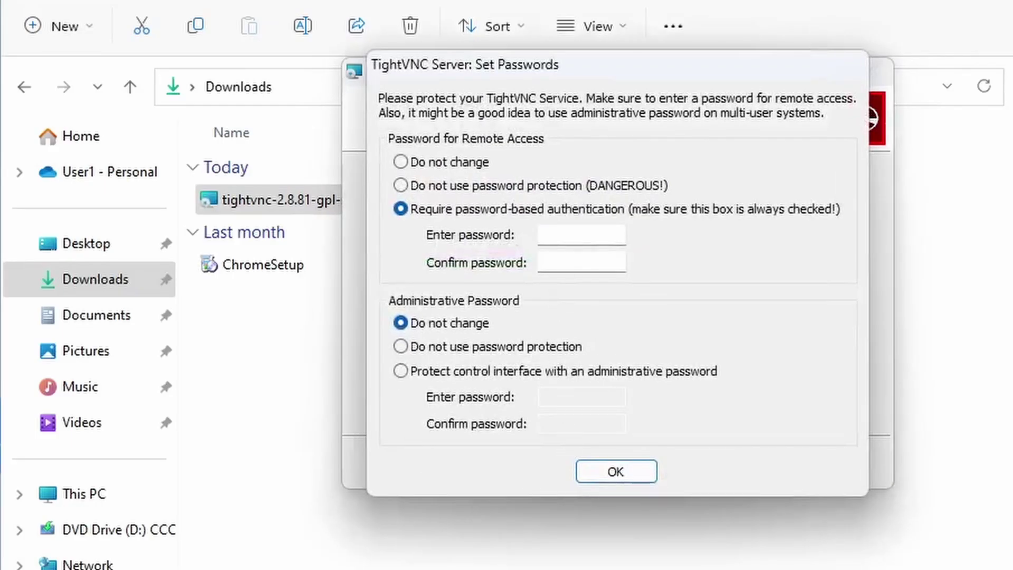
# Step: Enter and confirm the remote-access password, then finish TightVNC Setup
pyautogui.click(812, 231)
pyautogui.write('••••••')
pyautogui.press('Tab')
pyautogui.write('••••••')
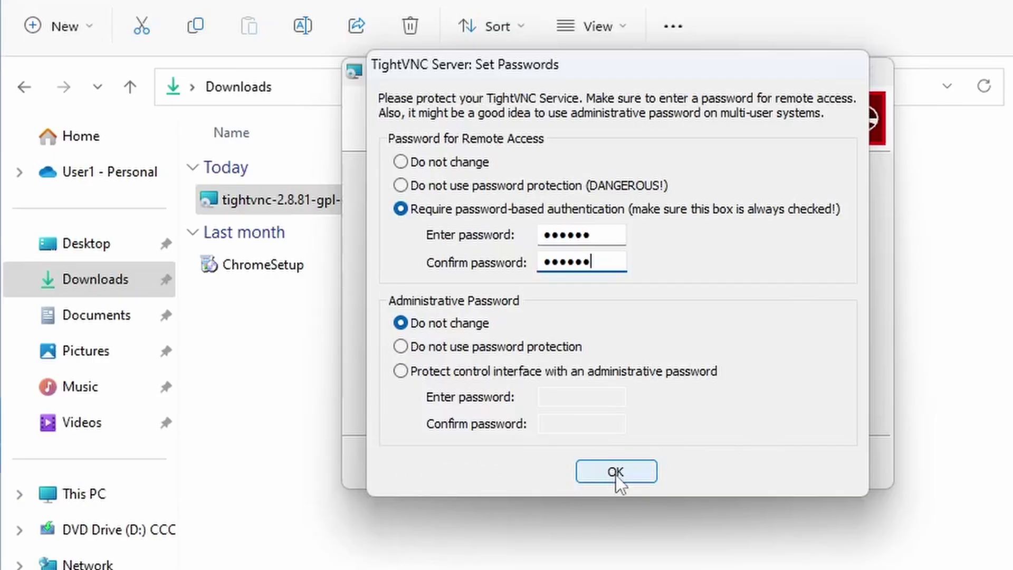
pyautogui.click(616, 472)
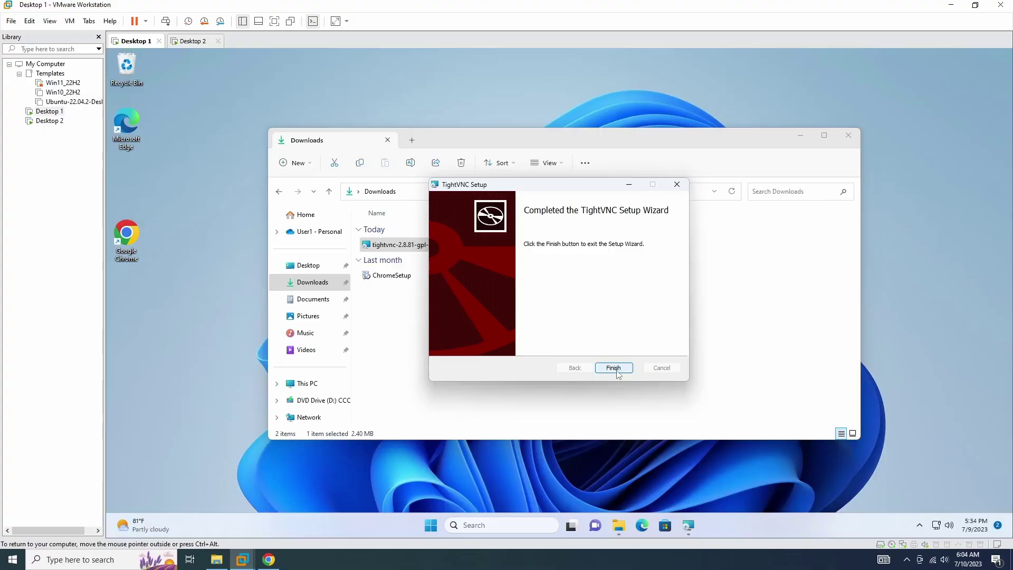
pyautogui.click(735, 461)
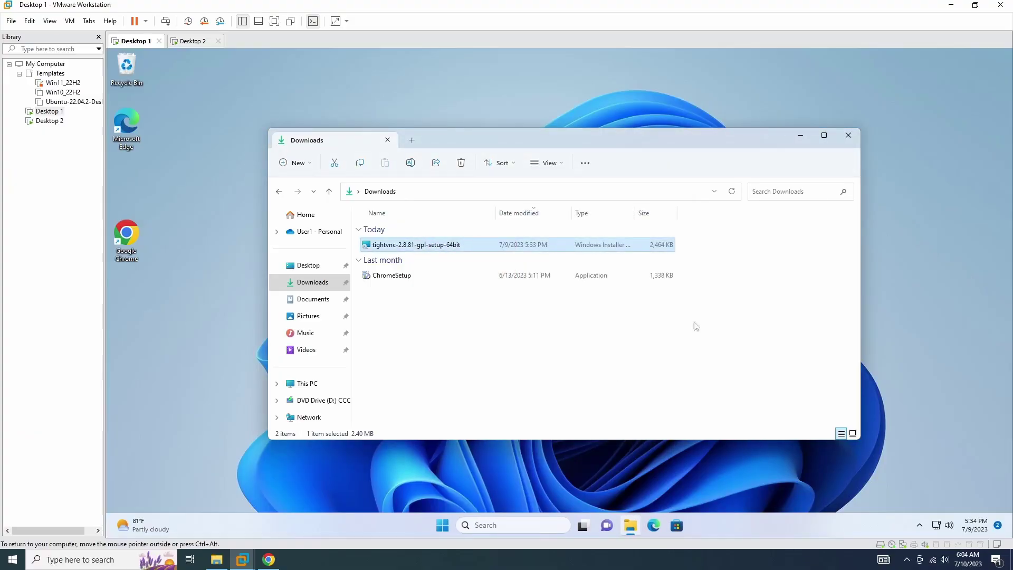
# Step: Open Windows Defender Firewall's advanced settings and show the Inbound Rules list
pyautogui.click(851, 138)
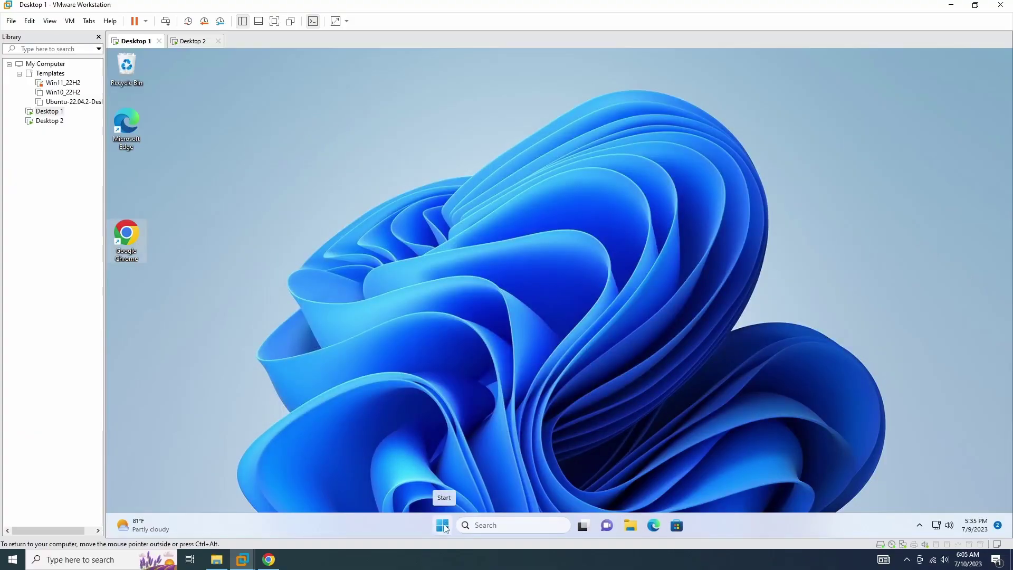
pyautogui.click(442, 526)
pyautogui.write('w')
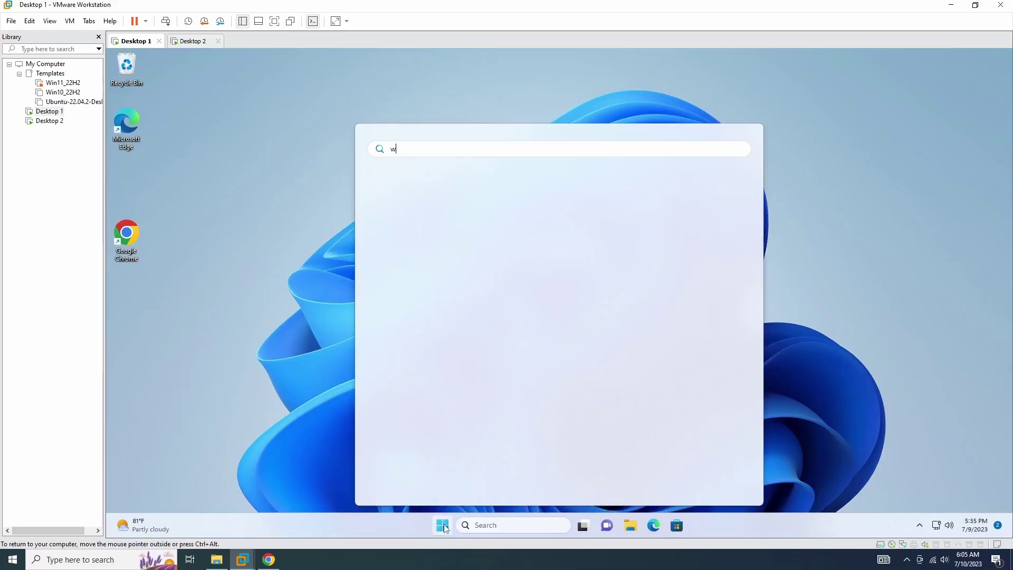
pyautogui.write('indows de')
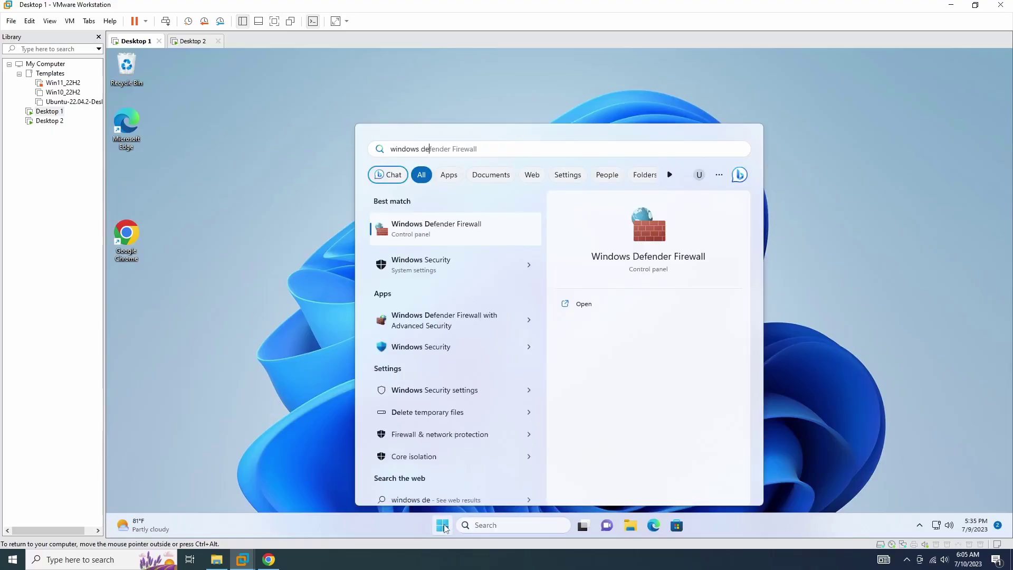
pyautogui.click(455, 239)
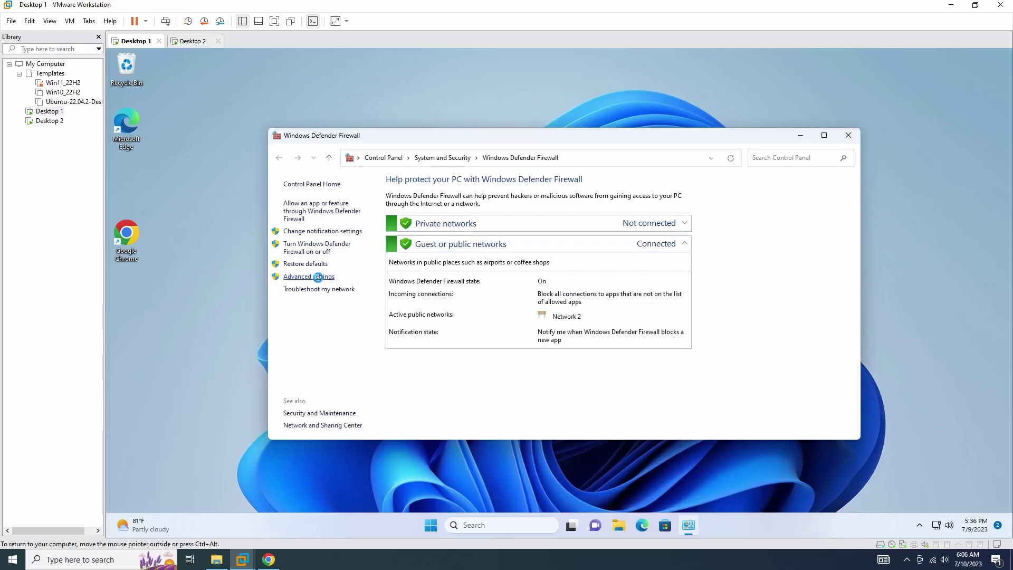
pyautogui.click(317, 277)
pyautogui.click(176, 118)
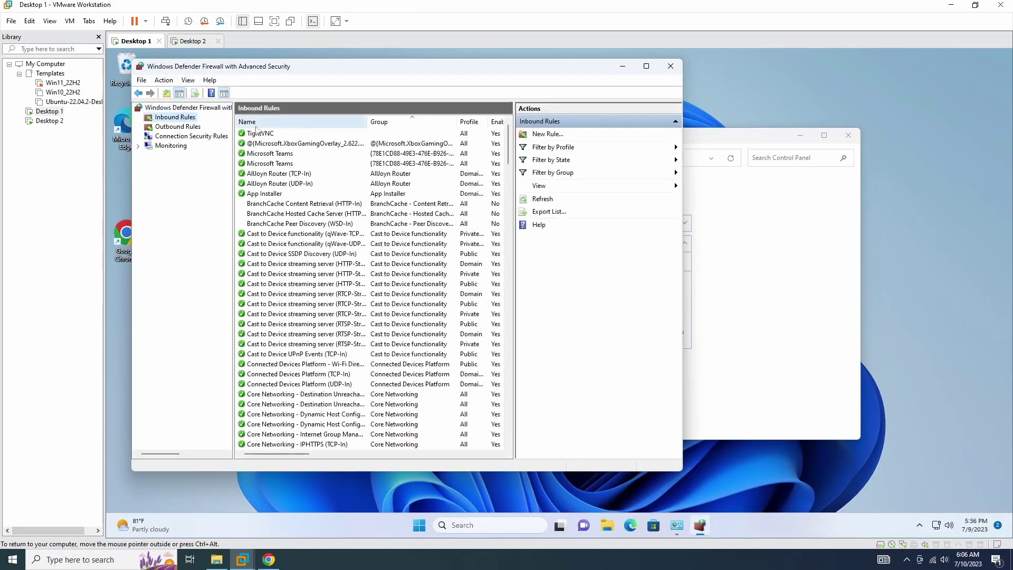
# Step: Check the TightVNC inbound rule's Programs and Services tab, confirming it covers tvnserver.exe
pyautogui.click(646, 66)
pyautogui.click(254, 121)
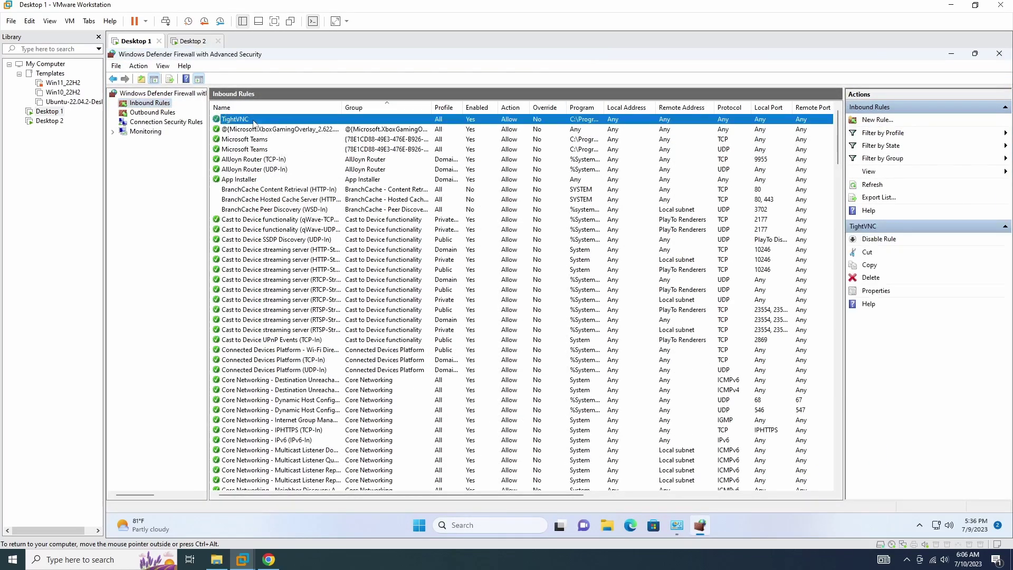
pyautogui.rightClick(255, 121)
pyautogui.click(274, 179)
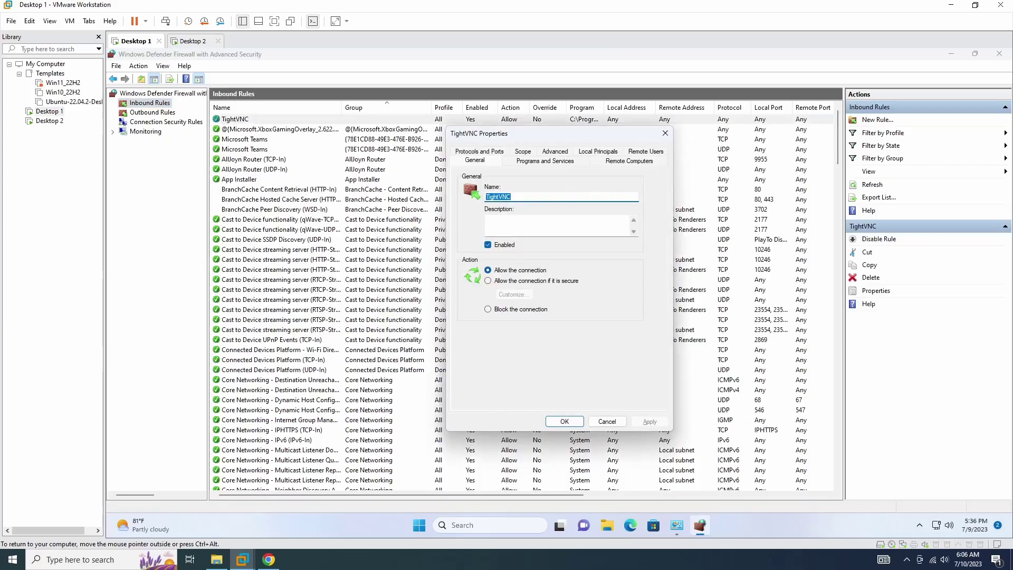
pyautogui.click(545, 160)
pyautogui.doubleClick(573, 214)
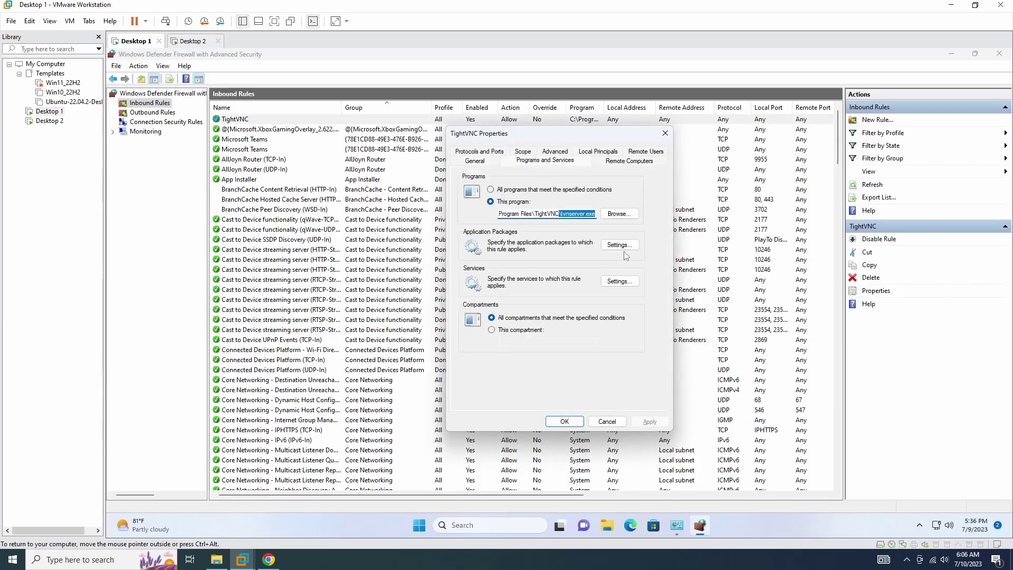
pyautogui.click(614, 421)
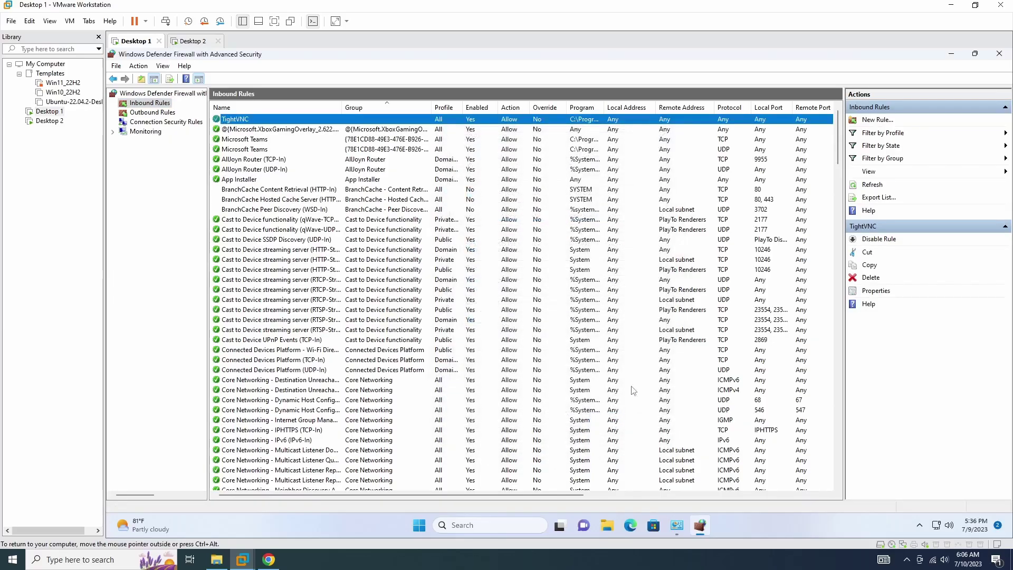
pyautogui.click(999, 53)
# Step: Shut down TightVNC Server from its tray icon menu, then bring up the Start menu
pyautogui.click(849, 136)
pyautogui.click(919, 524)
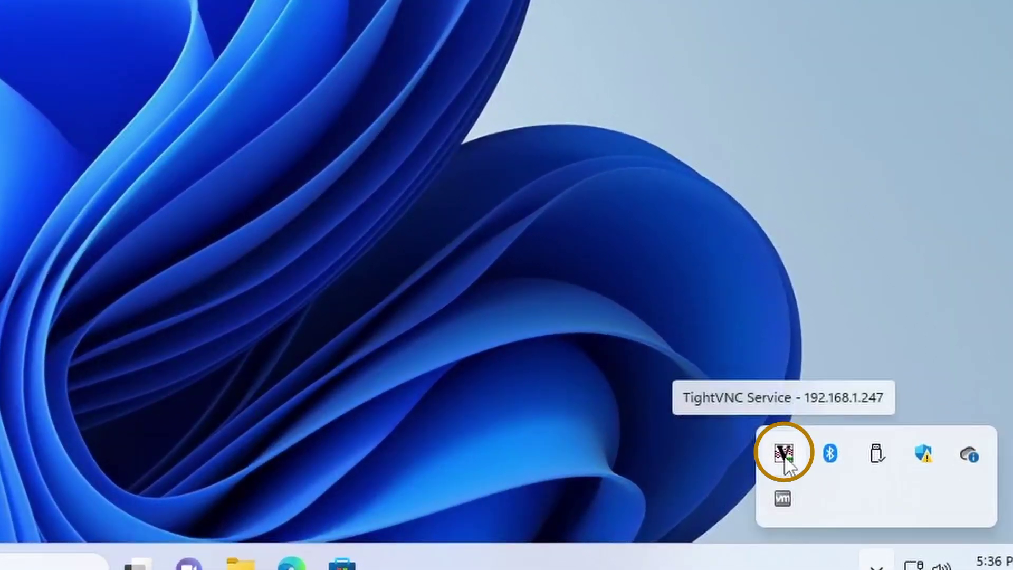
pyautogui.rightClick(786, 459)
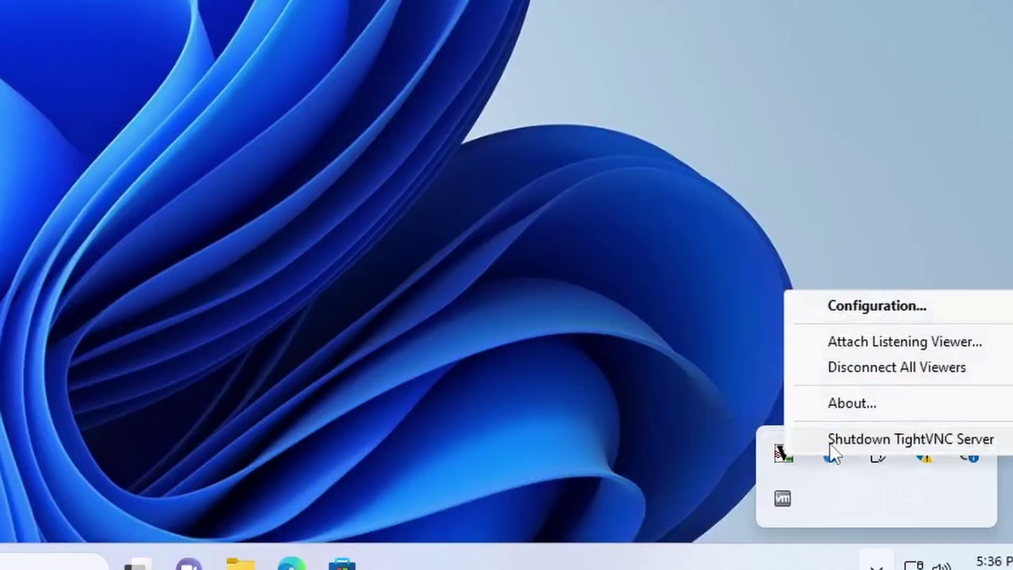
pyautogui.click(834, 443)
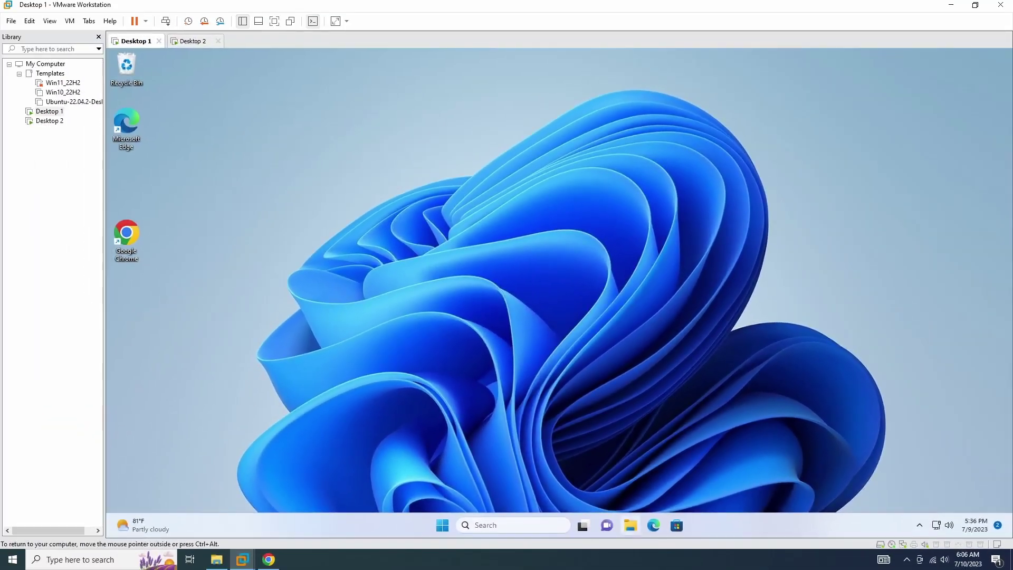
pyautogui.click(443, 527)
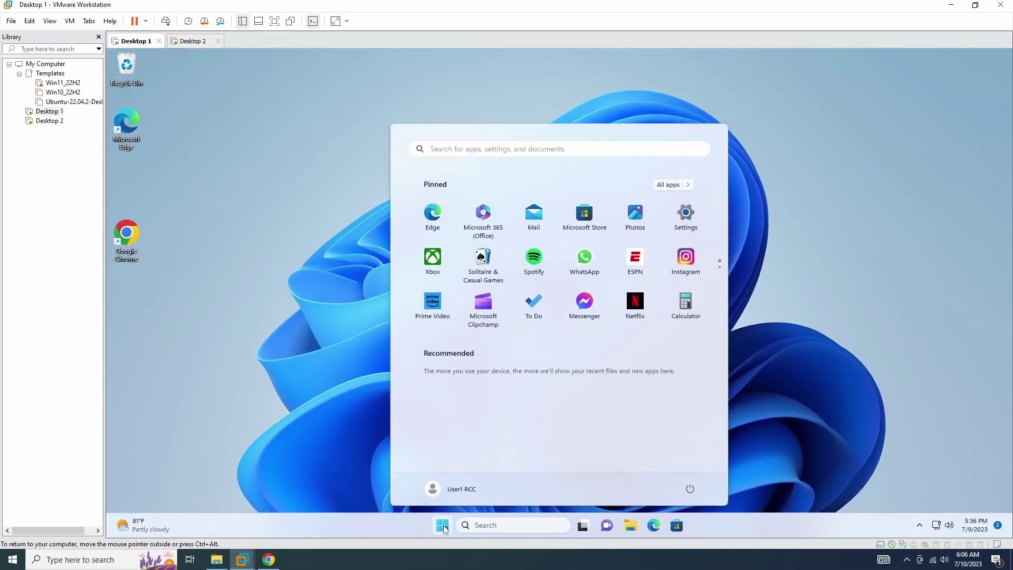
# Step: Start TightVNC Service from All apps > TightVNC with UAC approval, confirming address 192.168.1.247
pyautogui.click(673, 184)
pyautogui.moveTo(724, 246); pyautogui.dragTo(711, 427)
pyautogui.click(689, 252)
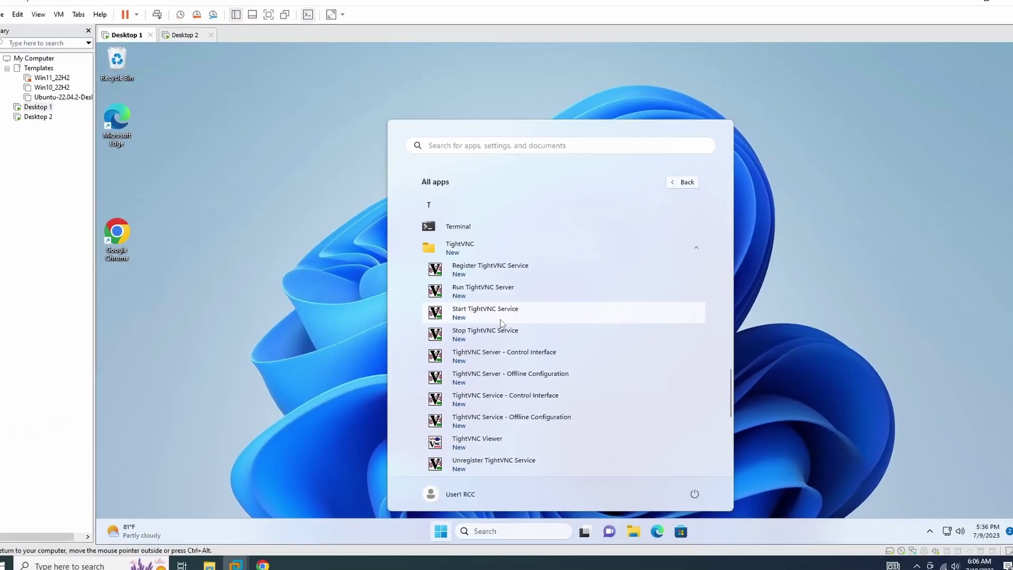
pyautogui.click(493, 372)
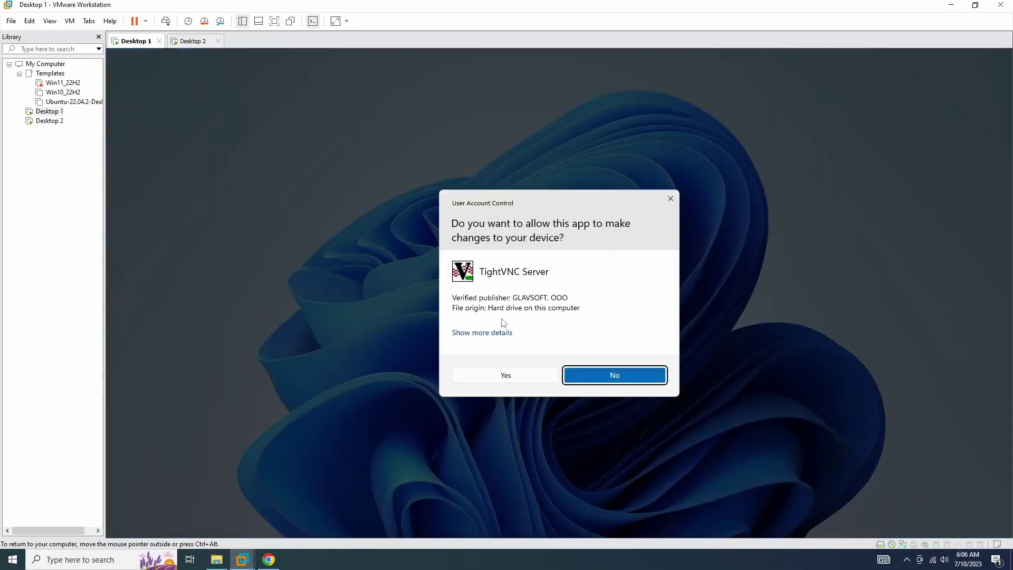
pyautogui.click(516, 377)
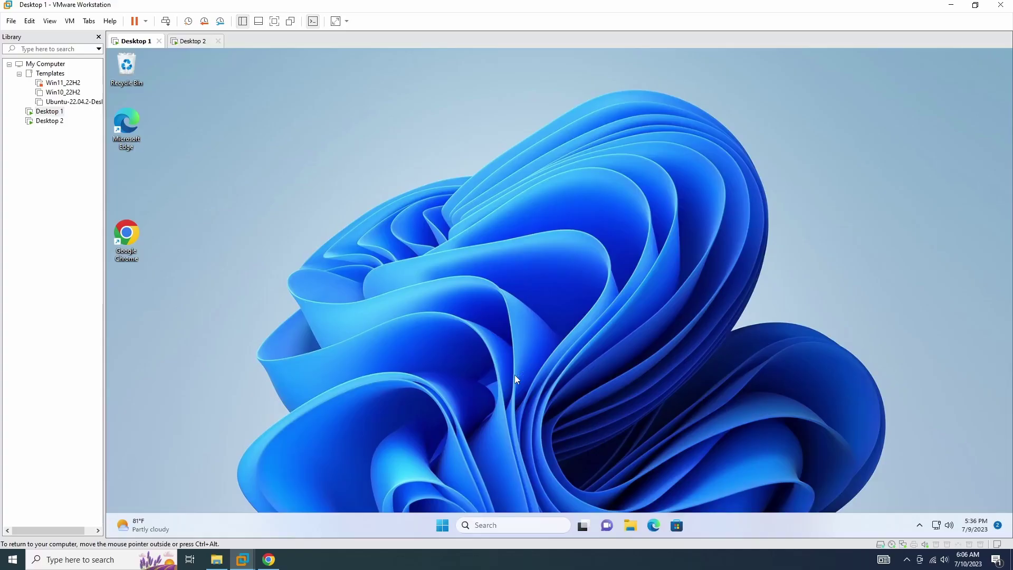
pyautogui.click(920, 525)
pyautogui.moveTo(877, 477)
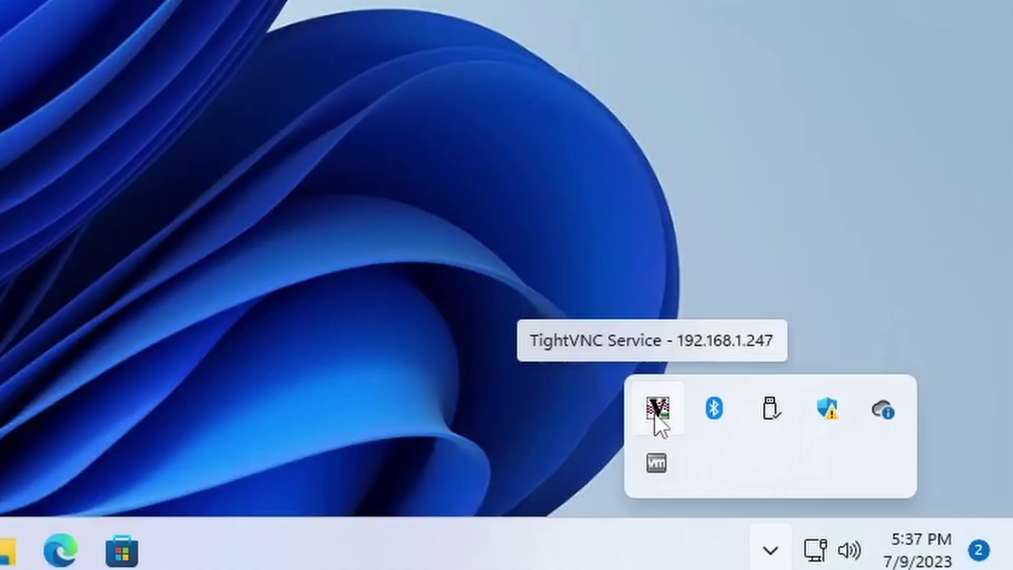
# Step: Review the TightVNC service configuration with main port 5900 and close it
pyautogui.rightClick(656, 411)
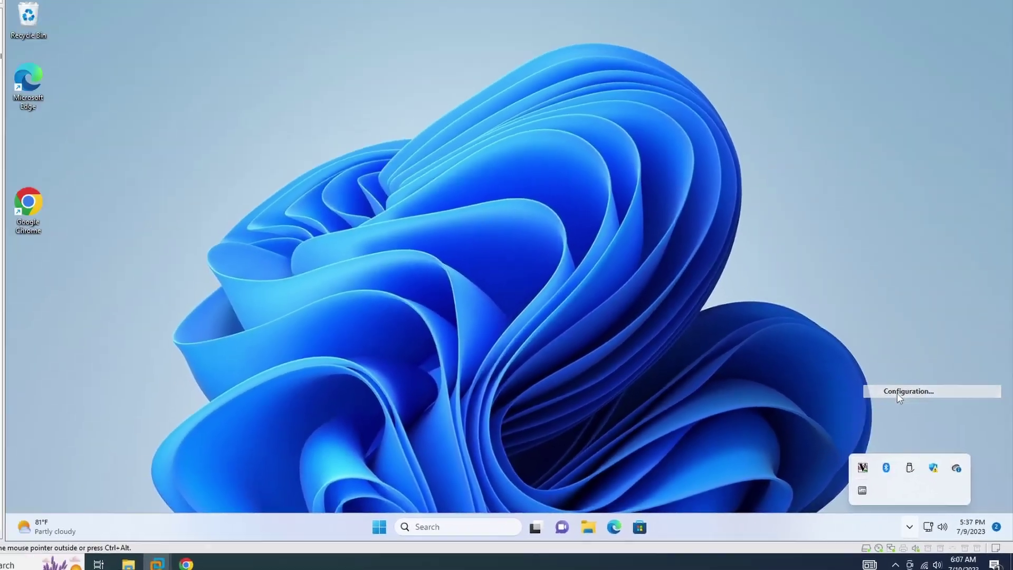
pyautogui.click(739, 235)
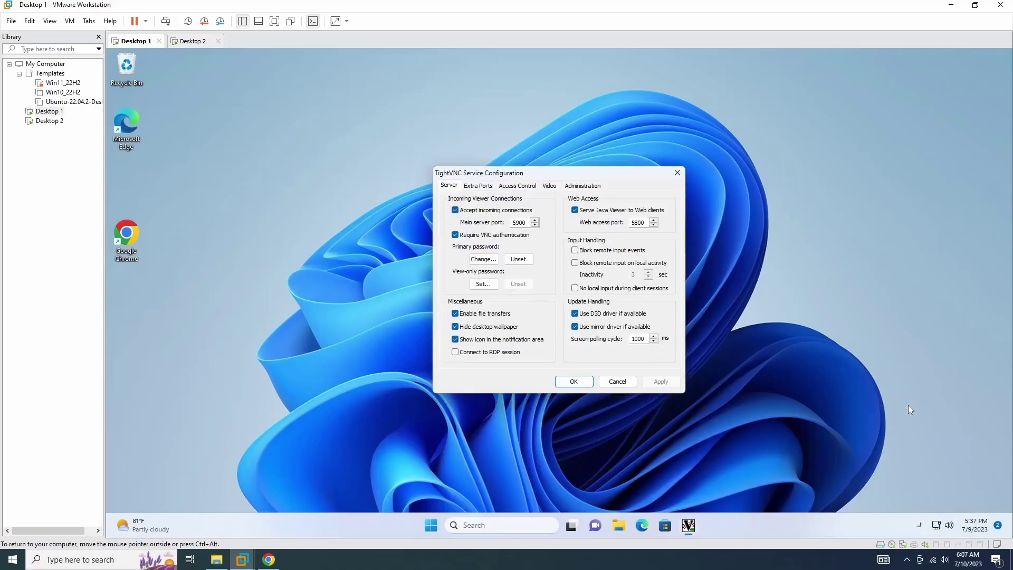
pyautogui.click(573, 381)
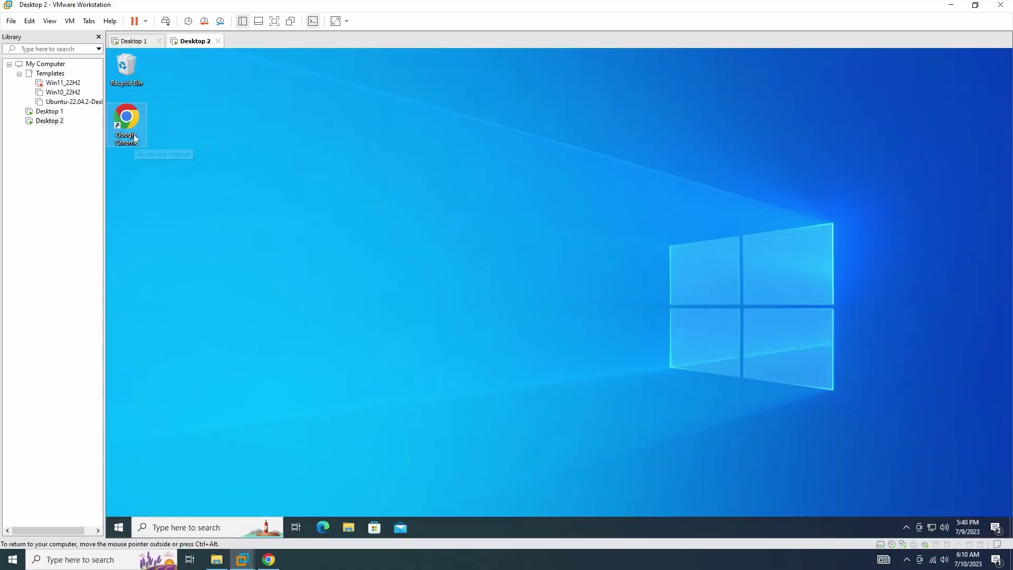
# Step: On Desktop 2, search 'realvnc viewer' in Chrome and open RealVNC's download page
pyautogui.doubleClick(127, 119)
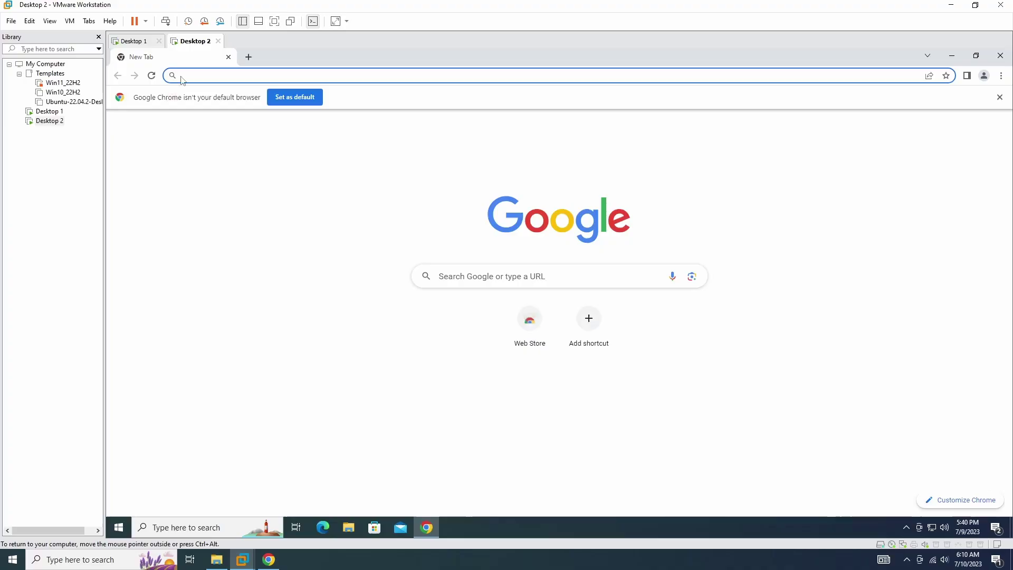
pyautogui.write('realvnc viewer')
pyautogui.press('Return')
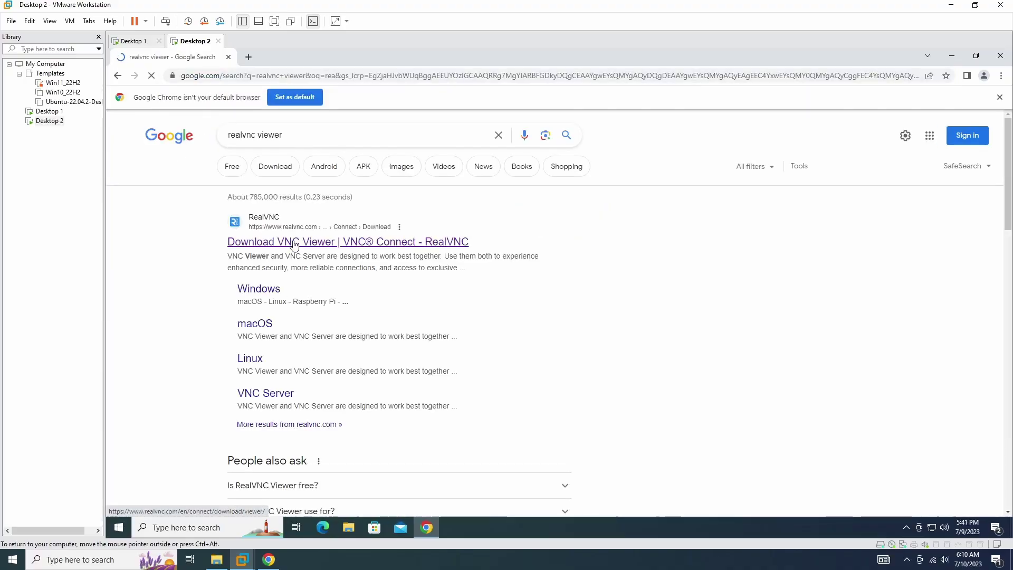
pyautogui.click(294, 244)
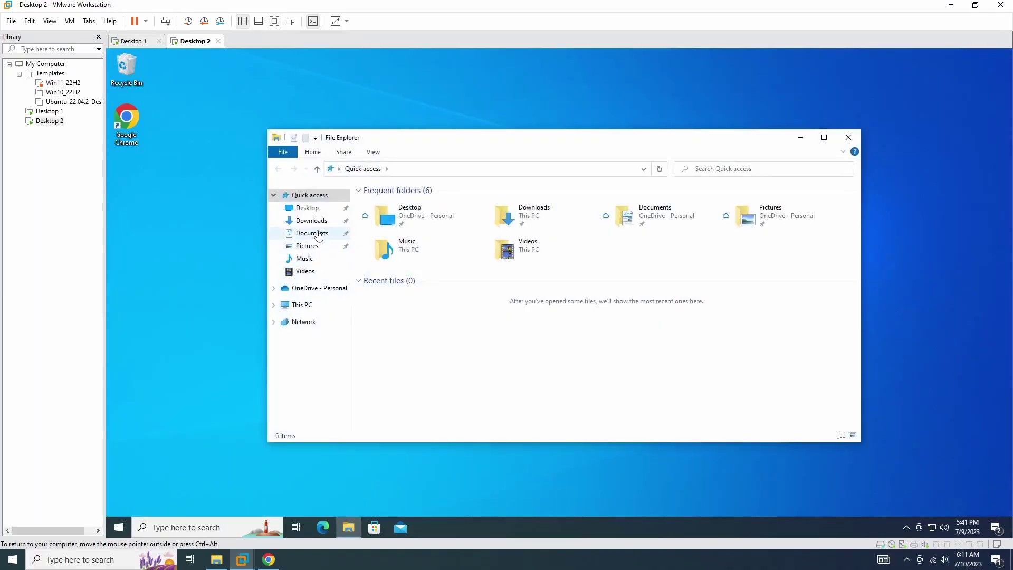
# Step: Download VNC Viewer and launch its installer, confirming the language
pyautogui.click(311, 220)
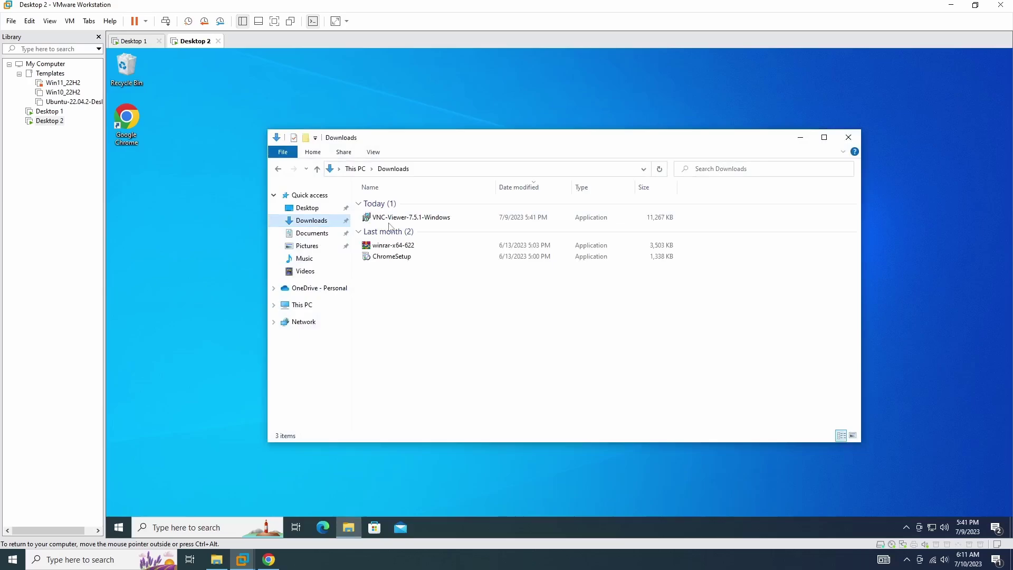
pyautogui.doubleClick(401, 218)
pyautogui.click(563, 302)
pyautogui.click(613, 370)
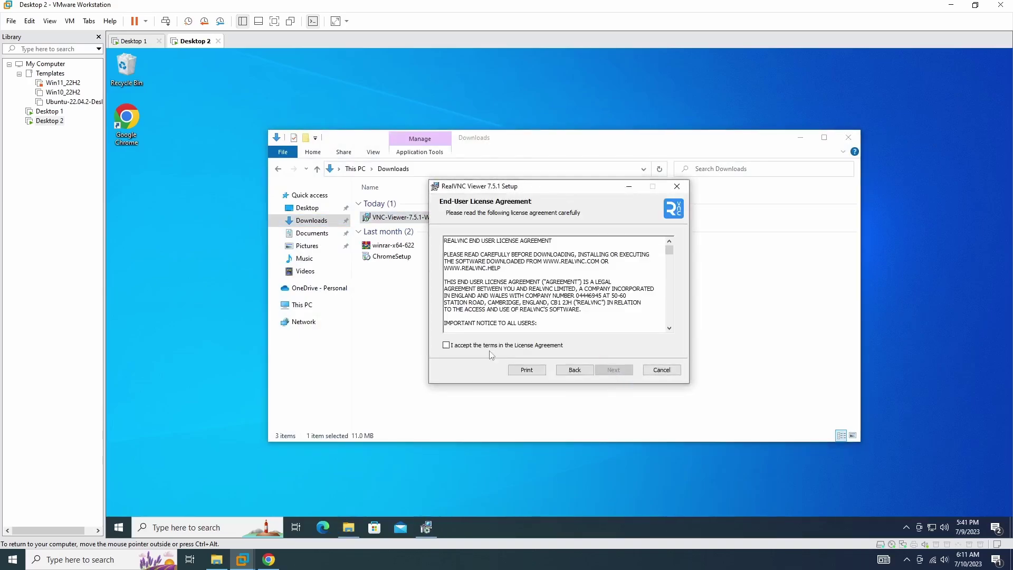
# Step: Accept the EULA and install VNC Viewer 7.5.1, approving UAC and finishing setup
pyautogui.click(446, 345)
pyautogui.click(613, 369)
pyautogui.click(613, 370)
pyautogui.click(608, 369)
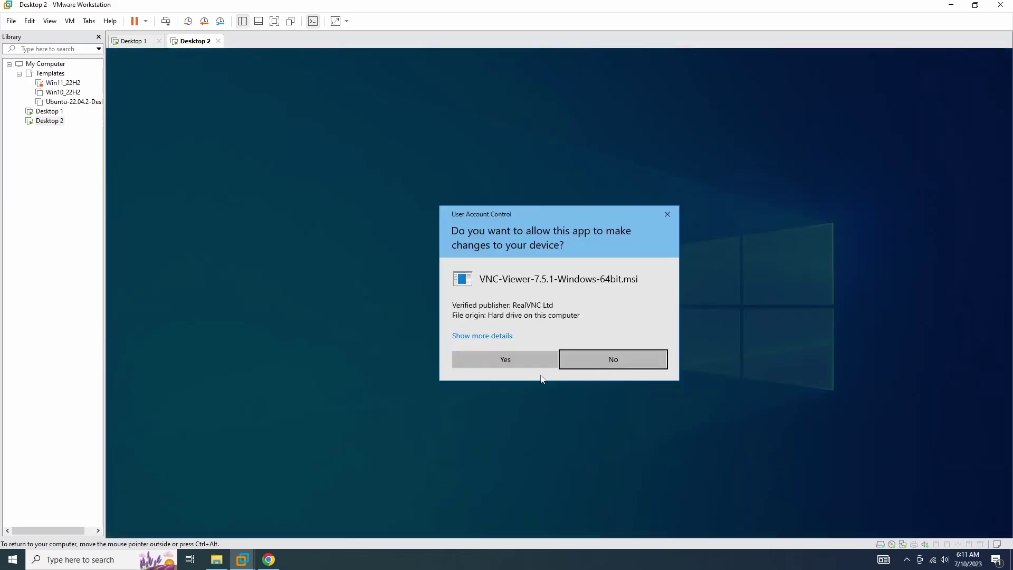
pyautogui.click(532, 359)
pyautogui.click(607, 366)
pyautogui.click(857, 145)
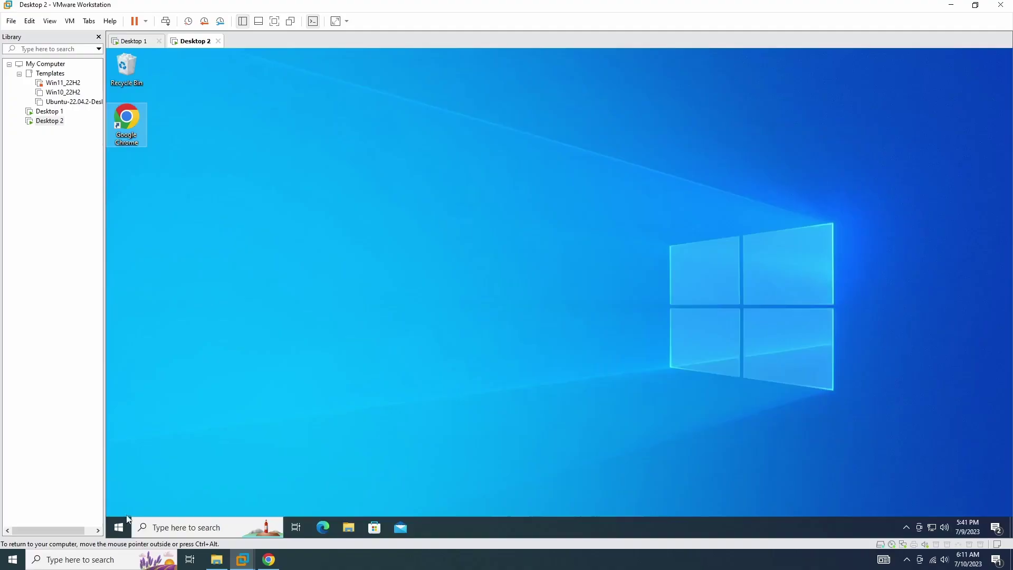
pyautogui.click(127, 522)
# Step: Launch RealVNC Viewer, turn off anonymous usage data and skip signing in
pyautogui.click(194, 210)
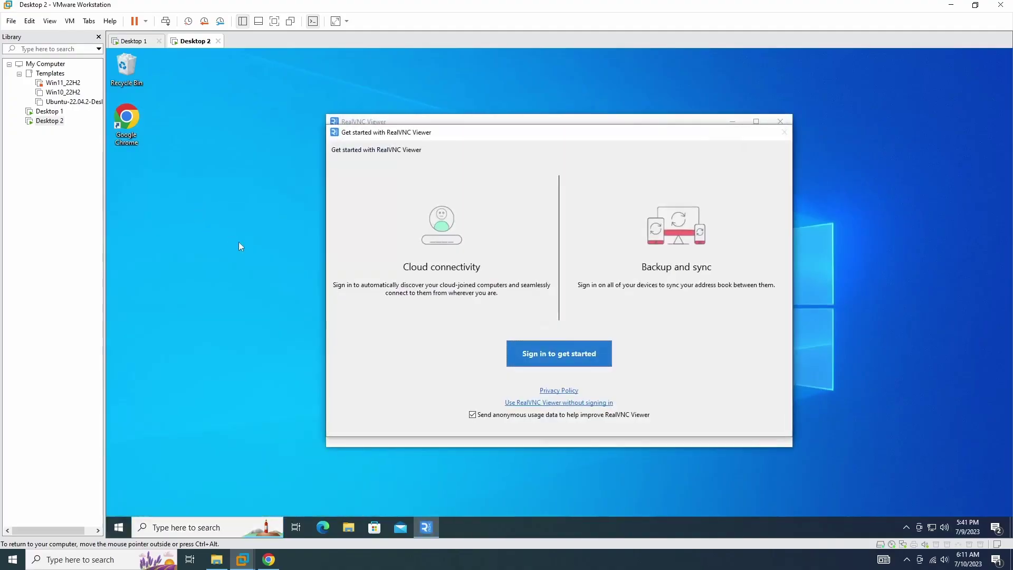
pyautogui.click(472, 414)
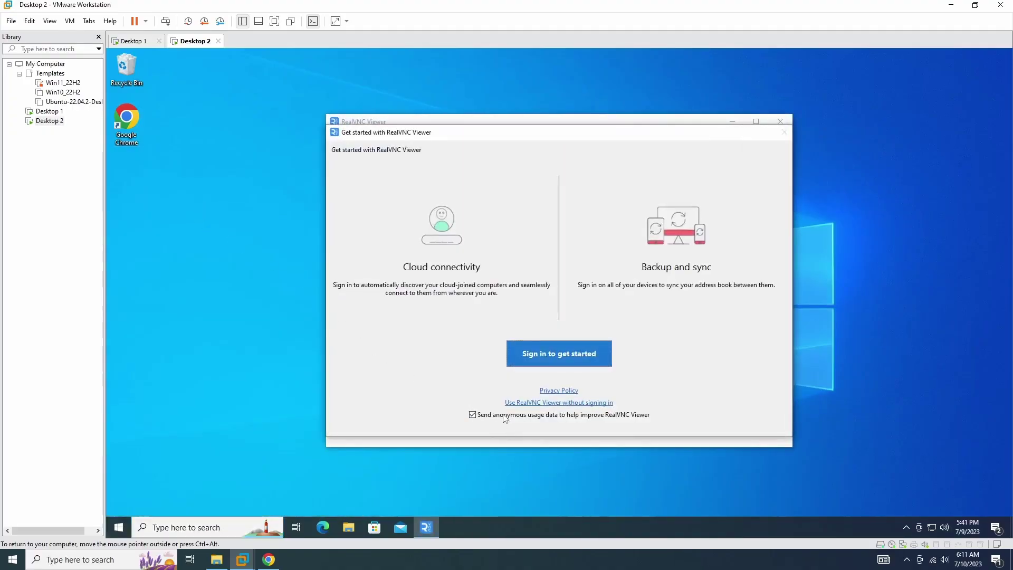
pyautogui.click(552, 357)
pyautogui.click(604, 373)
pyautogui.moveTo(556, 128); pyautogui.dragTo(515, 127)
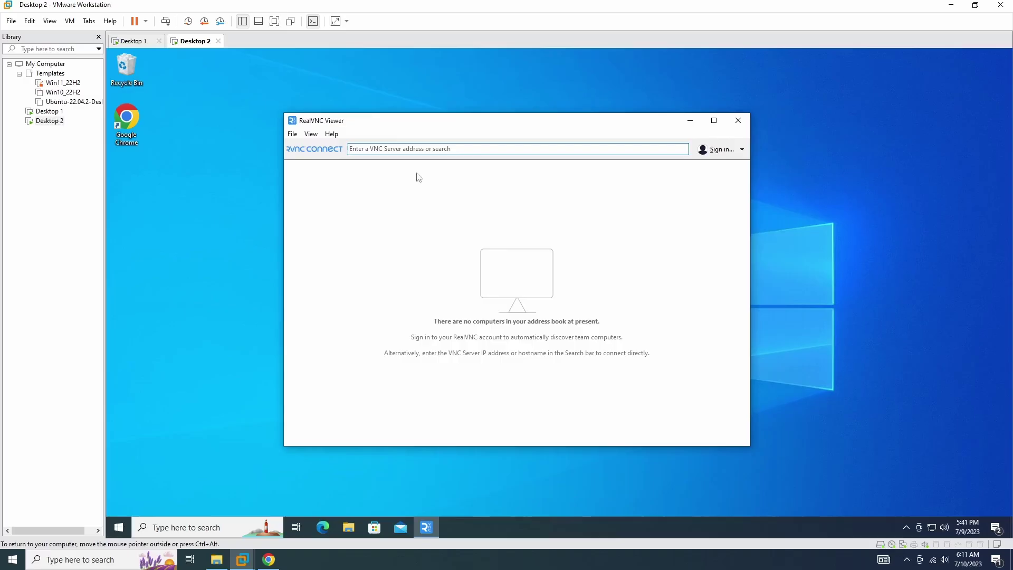
# Step: Add a new connection with VNC Server 192.168.1.247
pyautogui.click(292, 134)
pyautogui.click(329, 145)
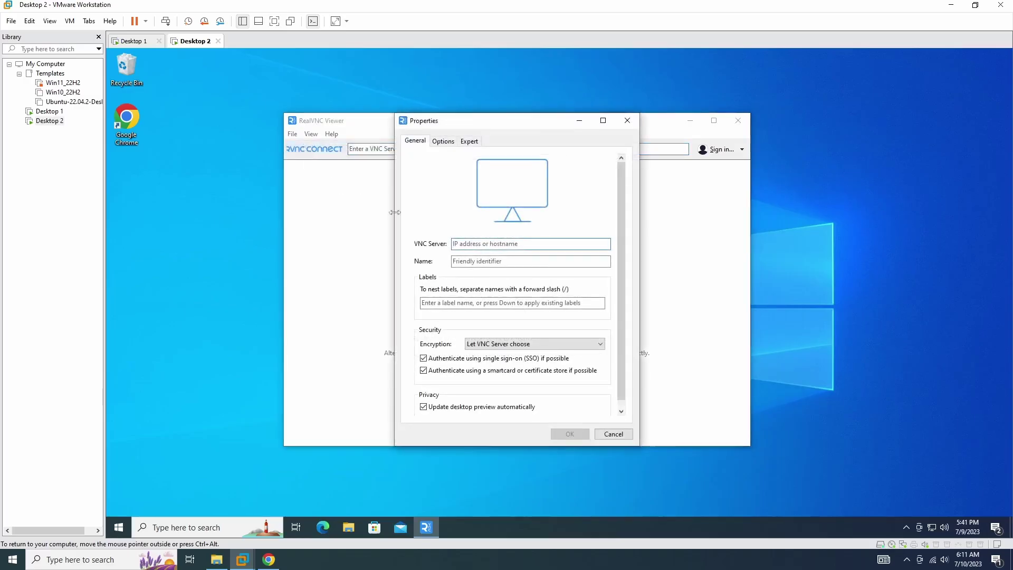
pyautogui.write('192.16')
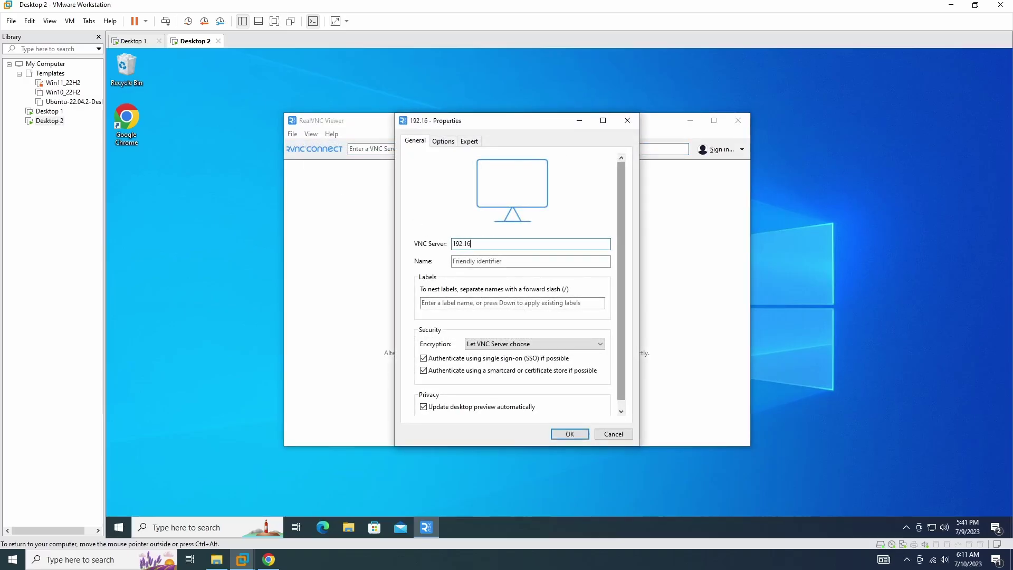
pyautogui.write('8.1.247')
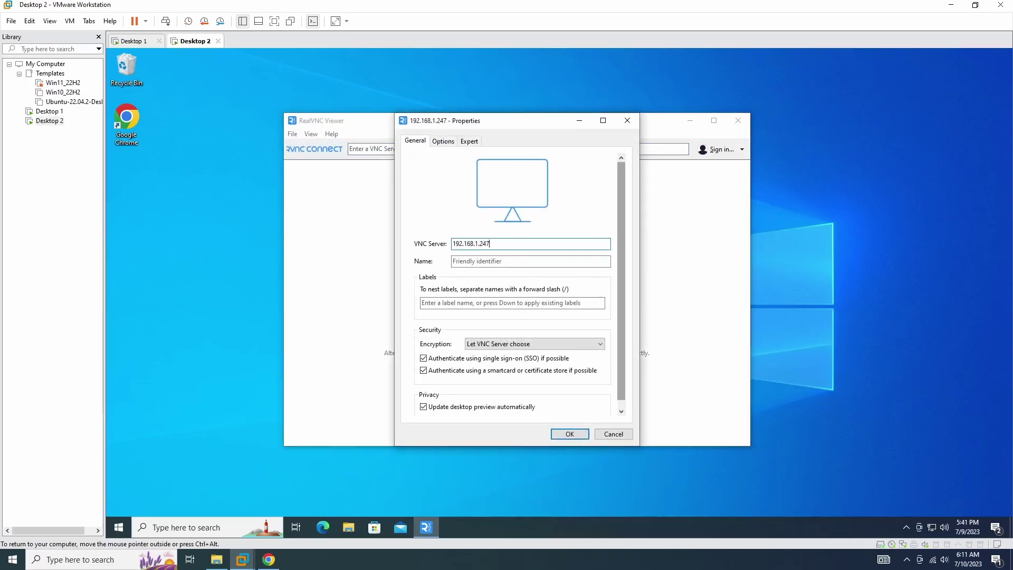
pyautogui.click(570, 433)
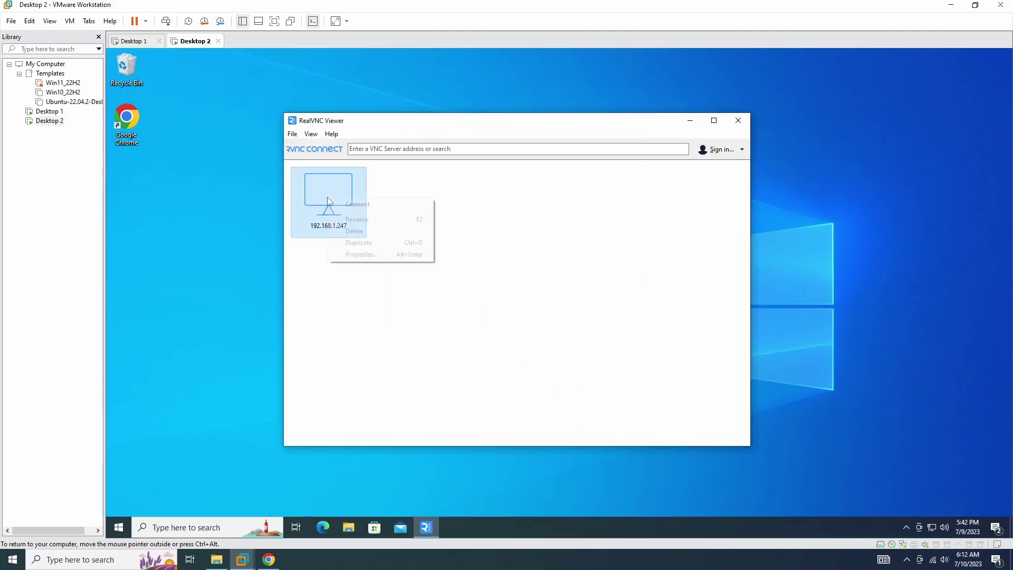
# Step: Connect to 192.168.1.247, accepting the unencrypted warning and entering the VNC password
pyautogui.click(358, 204)
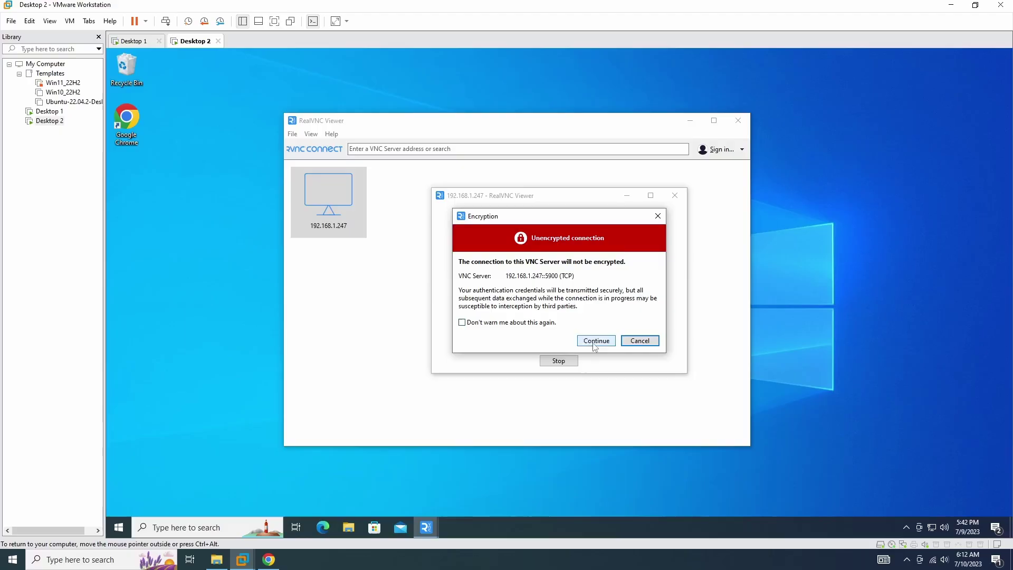
pyautogui.click(595, 342)
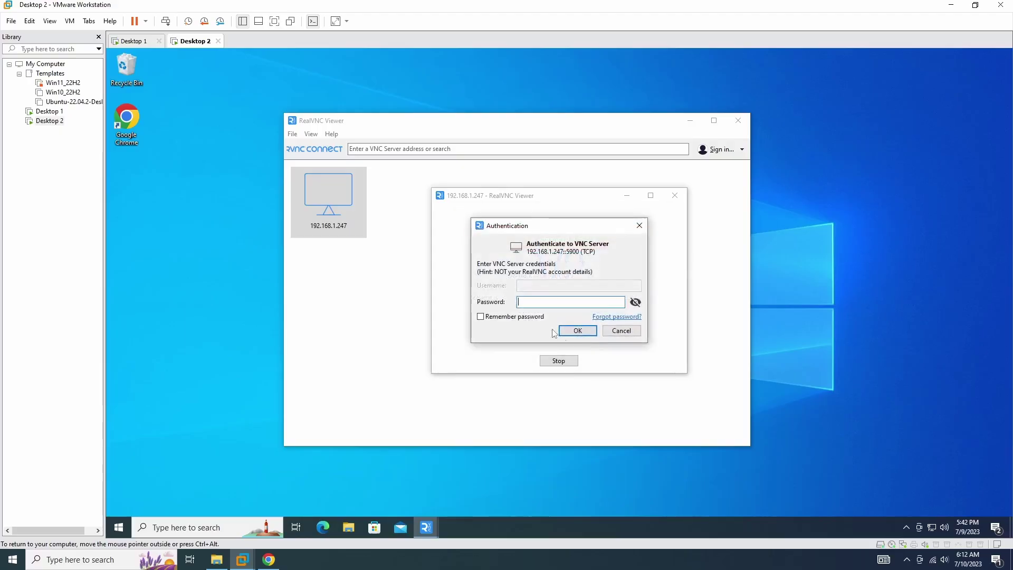
pyautogui.write('••••••')
pyautogui.click(574, 330)
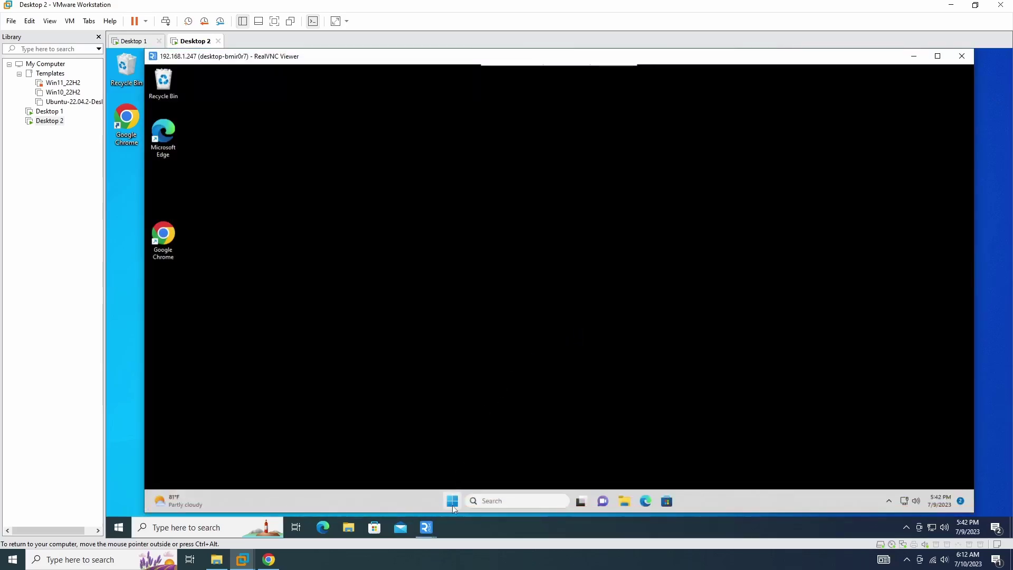
# Step: Open the remote Windows 11 Start menu in the RealVNC session to see the TightVNC entries
pyautogui.click(452, 501)
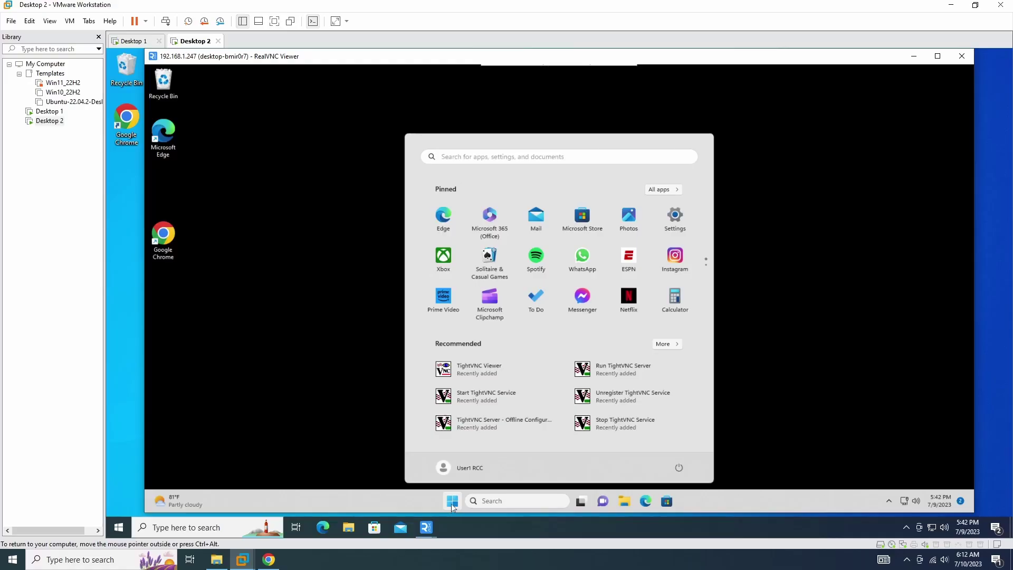